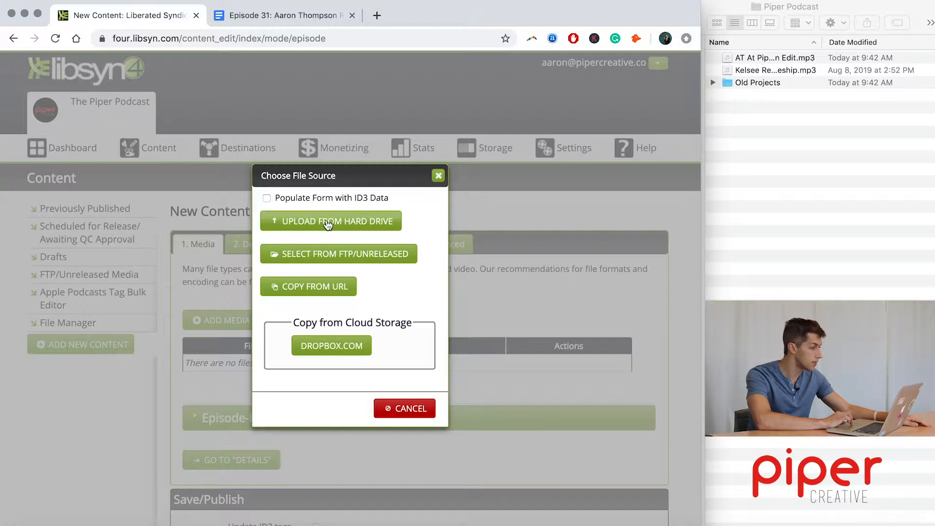
Upload the AT At Piper MP3 from the Piper Podcast folder on the hard drive as the new episode's media file.
left_click(319, 223)
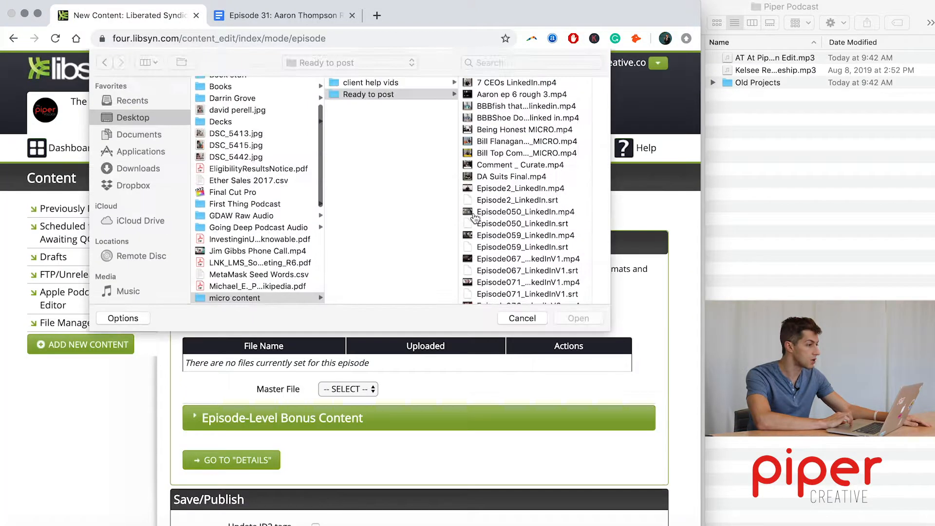
left_click(821, 140)
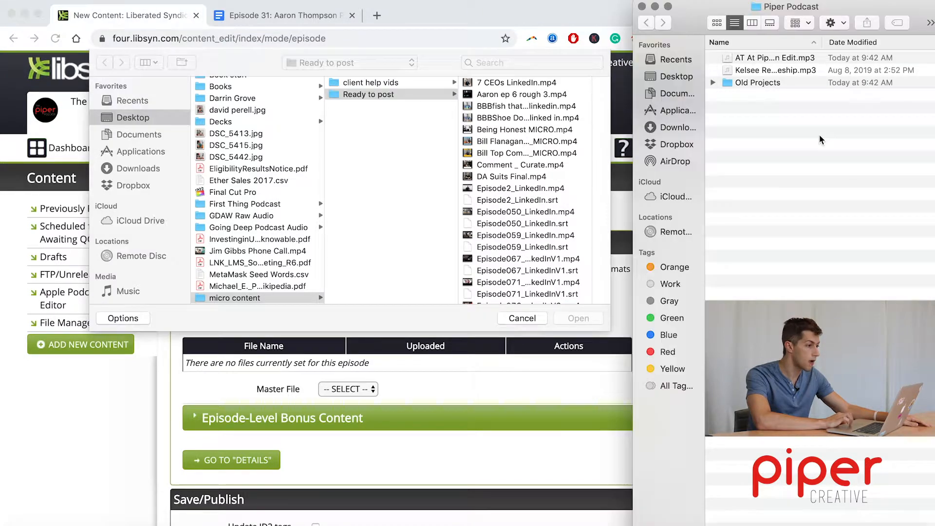
left_click_drag(778, 59, 336, 213)
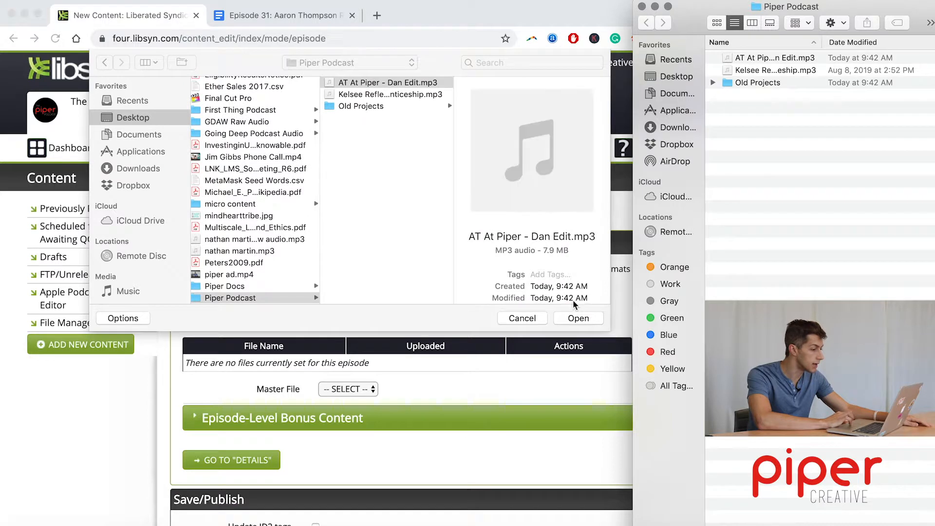
left_click(572, 318)
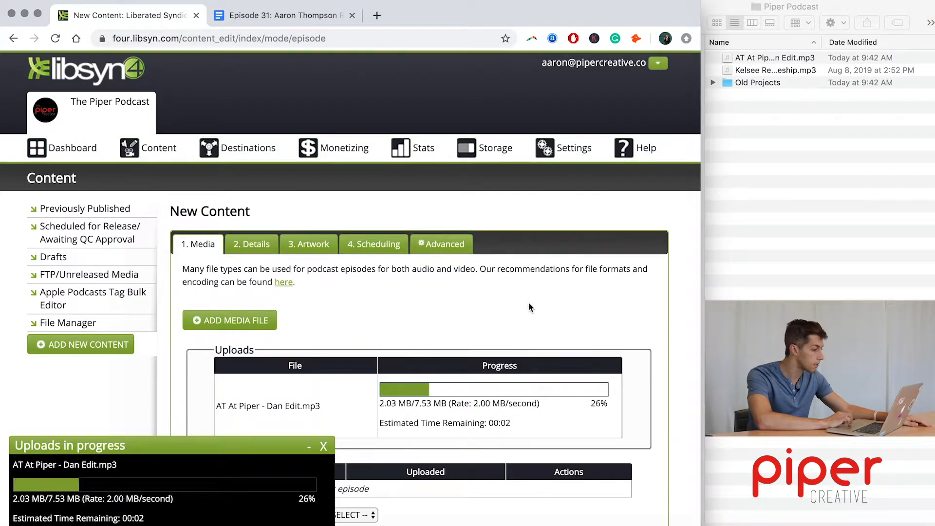
scroll(528, 305, "down", 5)
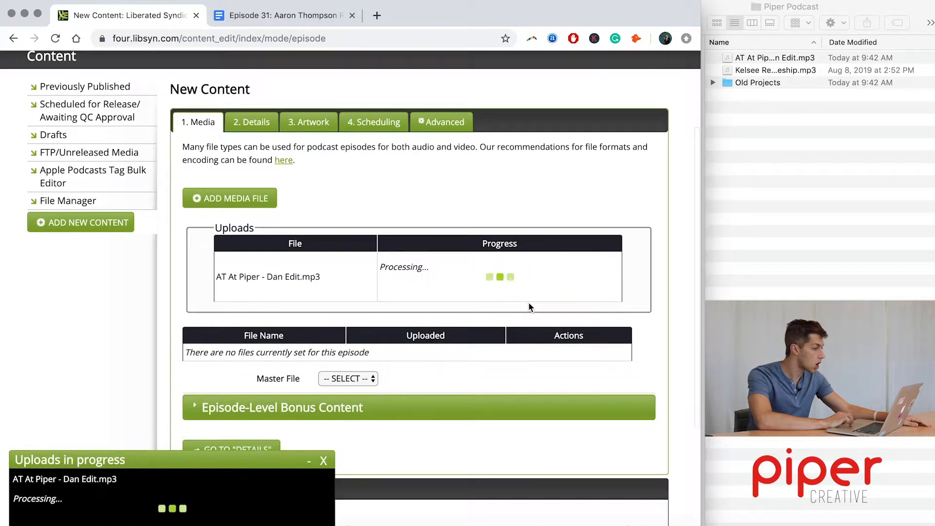
scroll(529, 307, "down", 3)
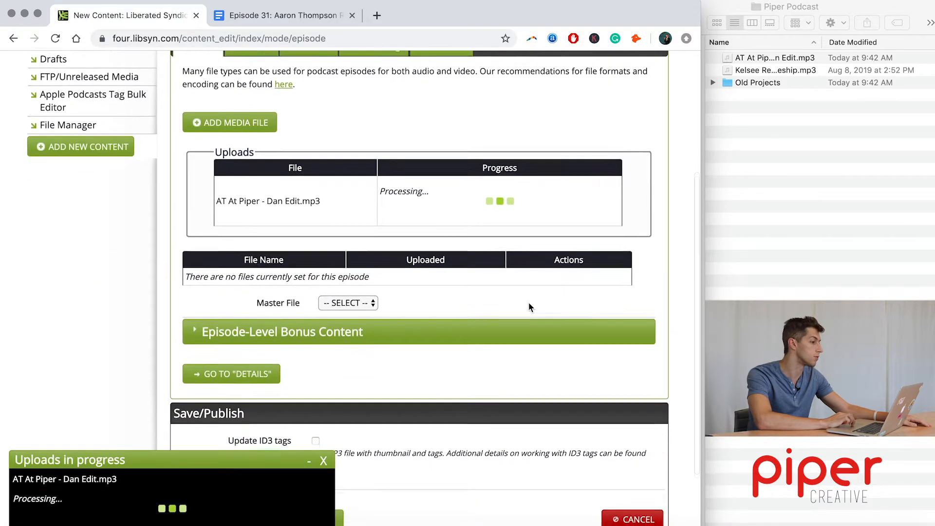
scroll(529, 307, "down", 2)
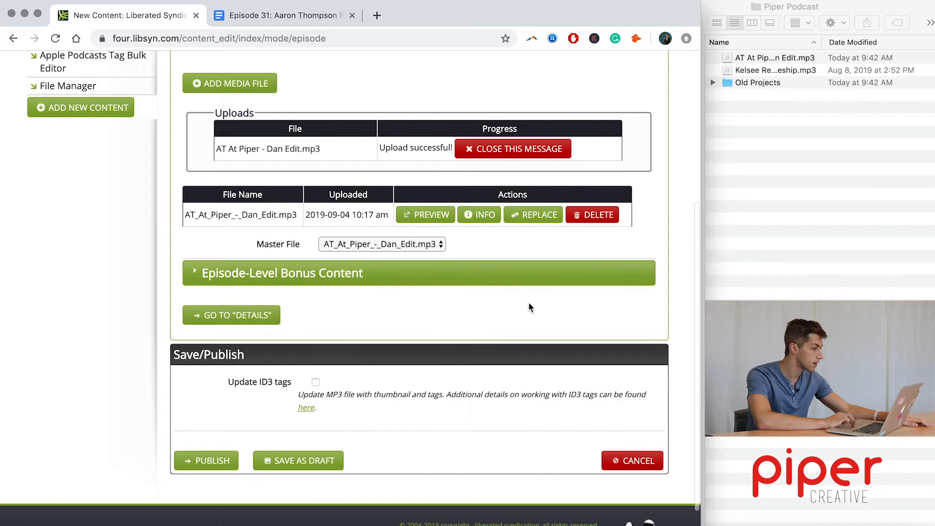
scroll(529, 303, "up", 5)
scroll(528, 302, "down", 2)
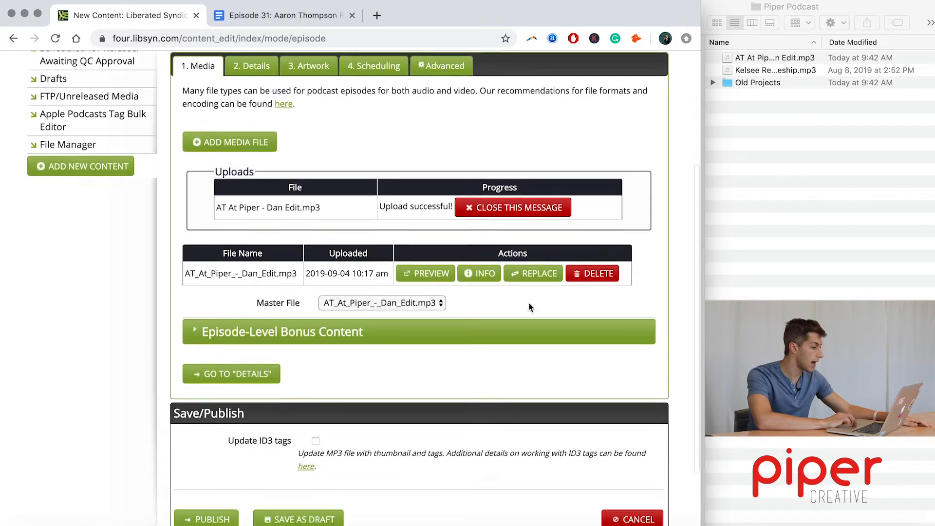
scroll(528, 301, "up", 3)
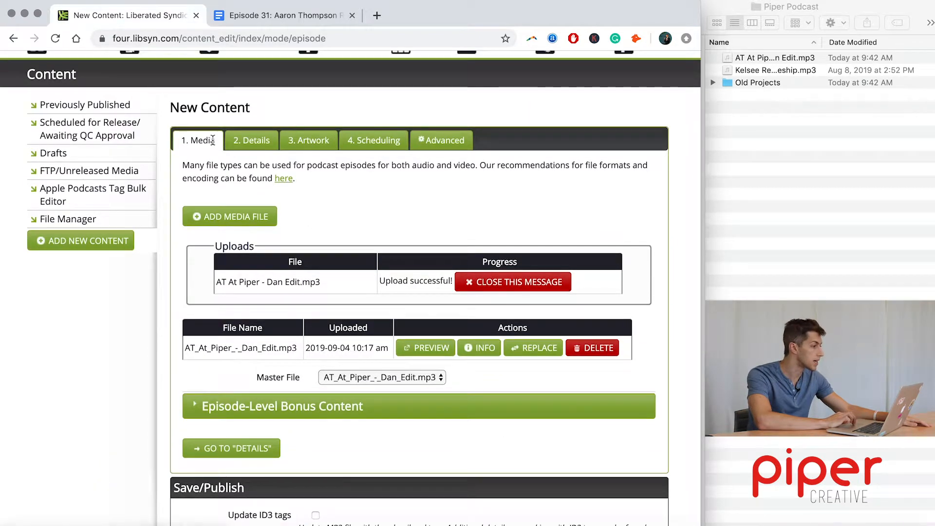
Copy the episode title from the Episode 31 Google Docs notes into the Title of the new Libsyn episode's details.
left_click(250, 142)
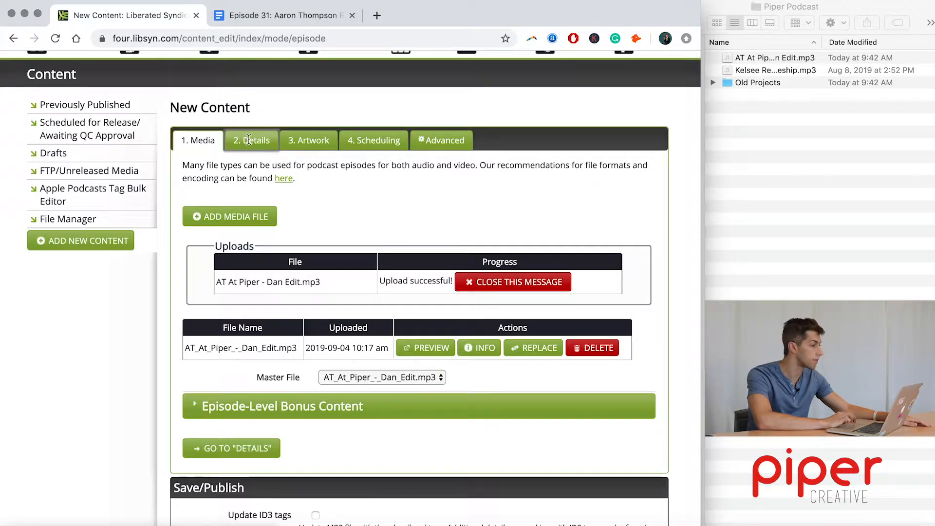
left_click(291, 15)
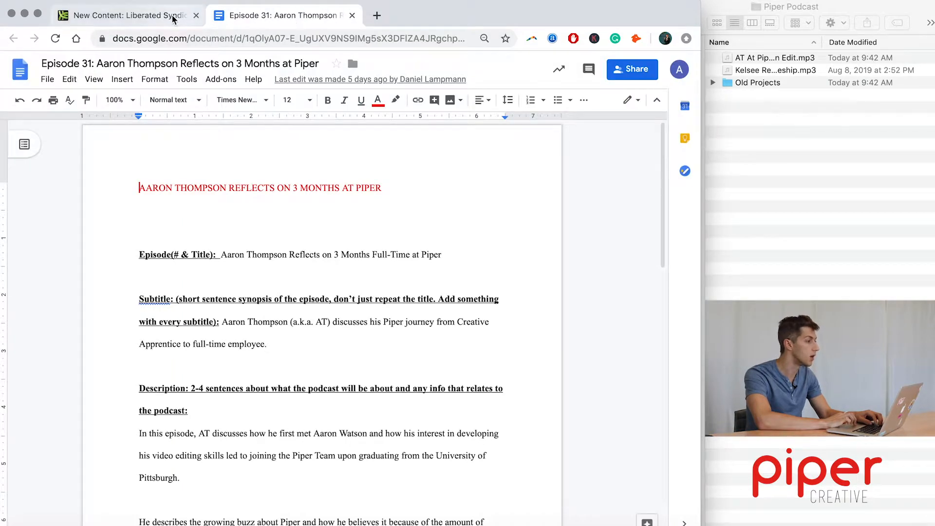
scroll(299, 129, "down", 3)
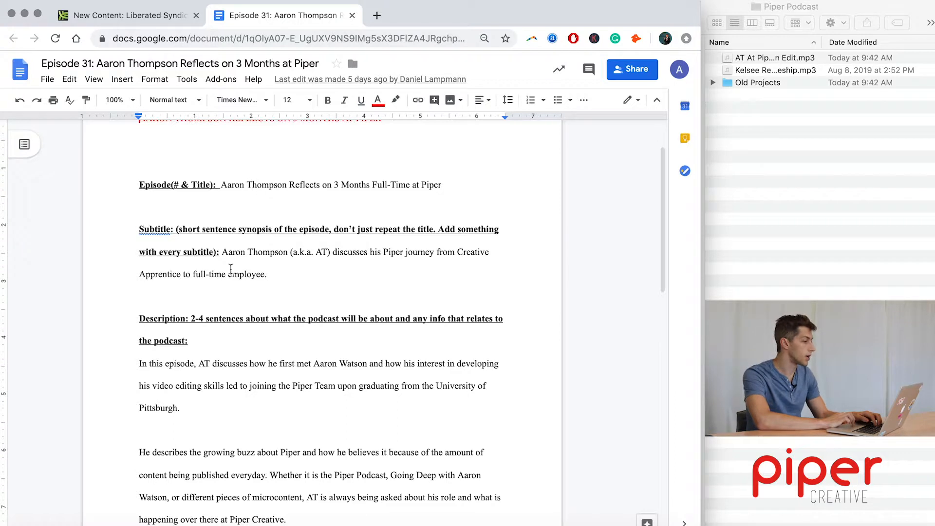
scroll(231, 267, "down", 4)
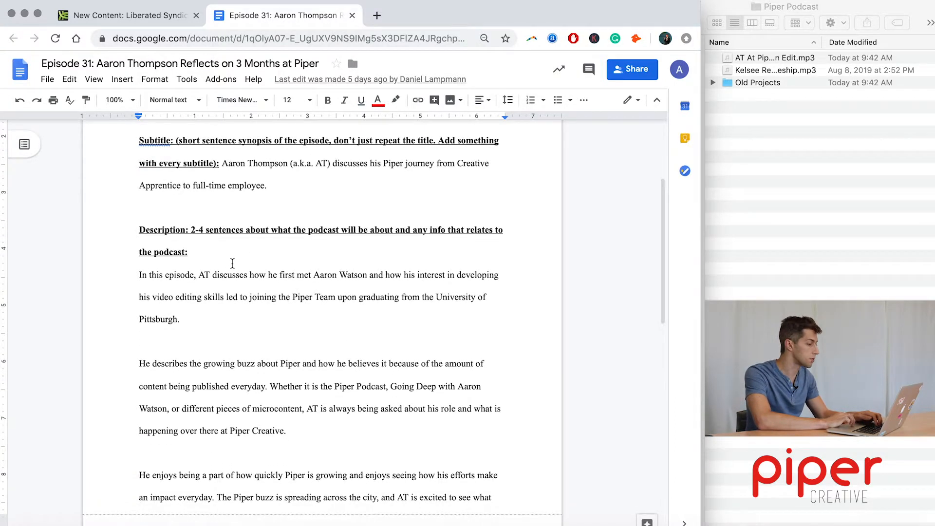
scroll(232, 263, "up", 5)
left_click_drag(223, 216, 442, 216)
key("ctrl+c")
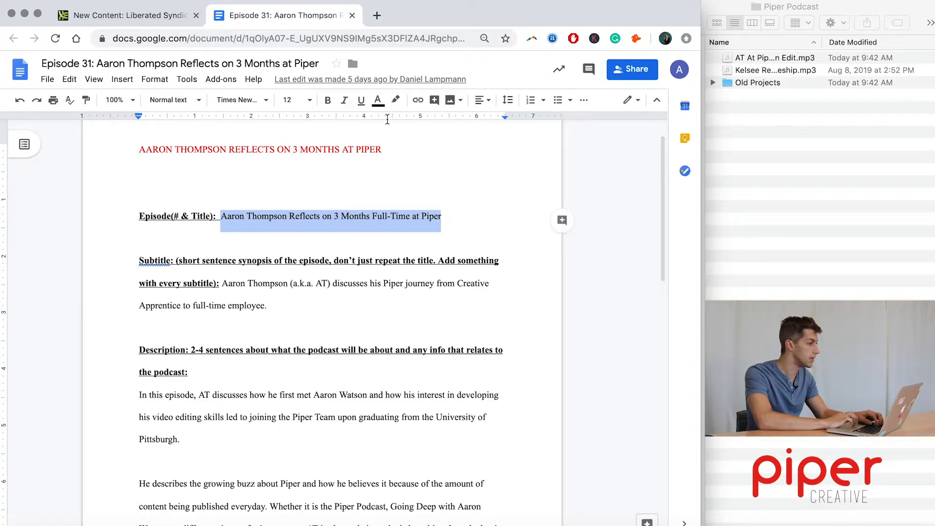
left_click(184, 16)
left_click(362, 178)
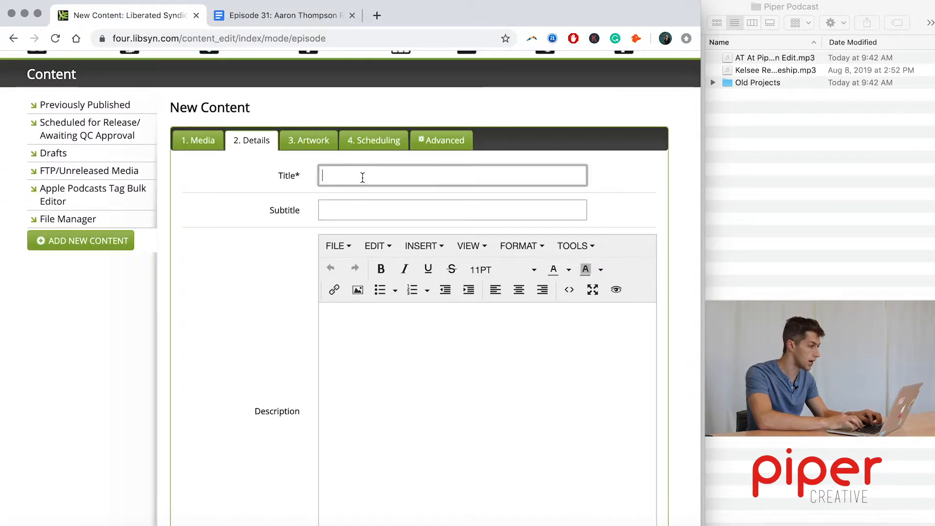
key("ctrl+v")
left_click(332, 208)
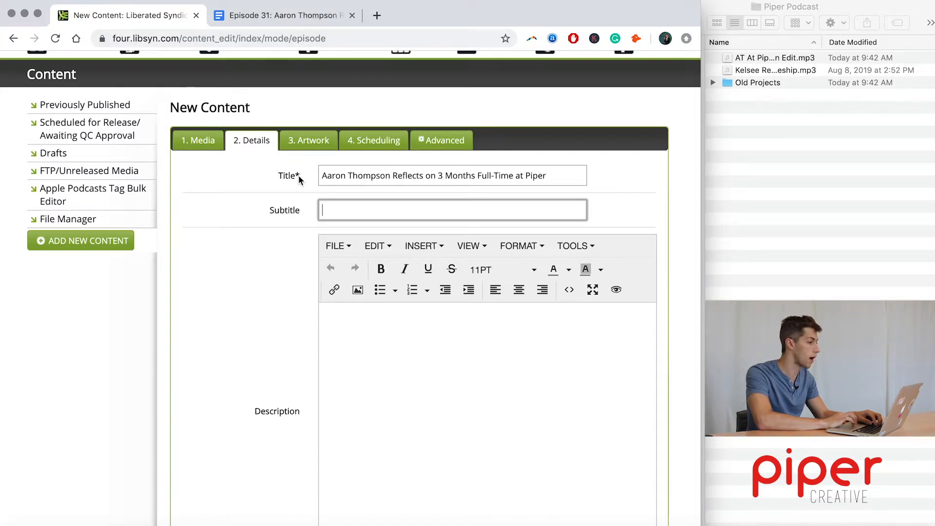
Copy all the description paragraphs from the Google Docs notes into the Libsyn episode's Description.
scroll(283, 390, "down", 1)
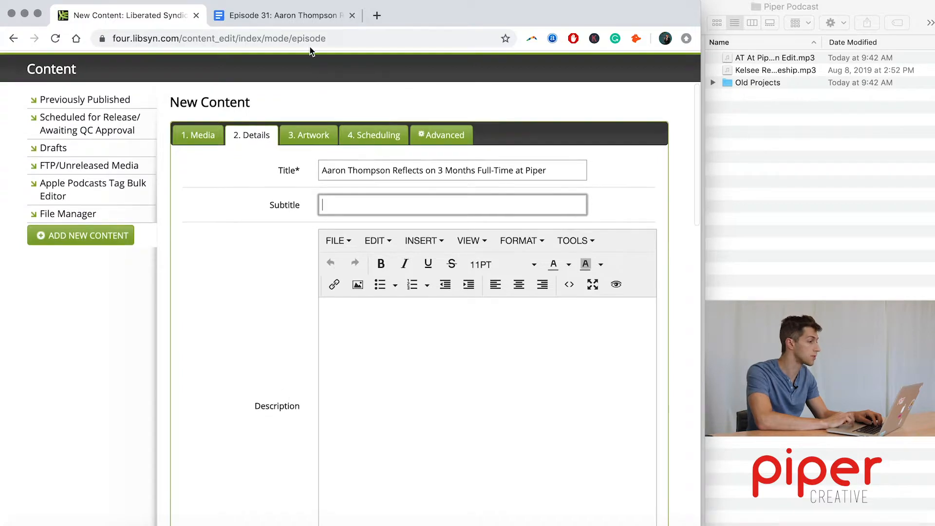
left_click(270, 16)
left_click_drag(138, 395, 292, 524)
key("super+c")
scroll(238, 496, "down", 3)
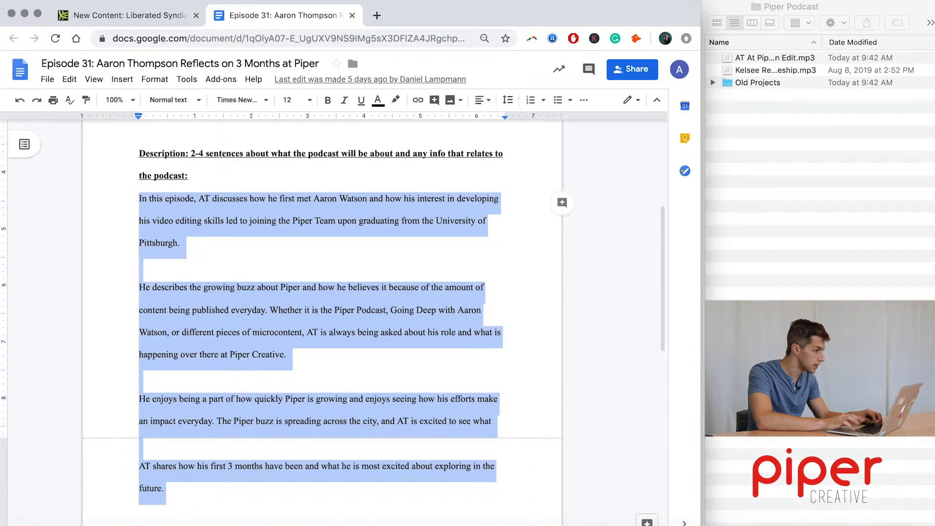
left_click(111, 20)
left_click(342, 309)
key("super+v")
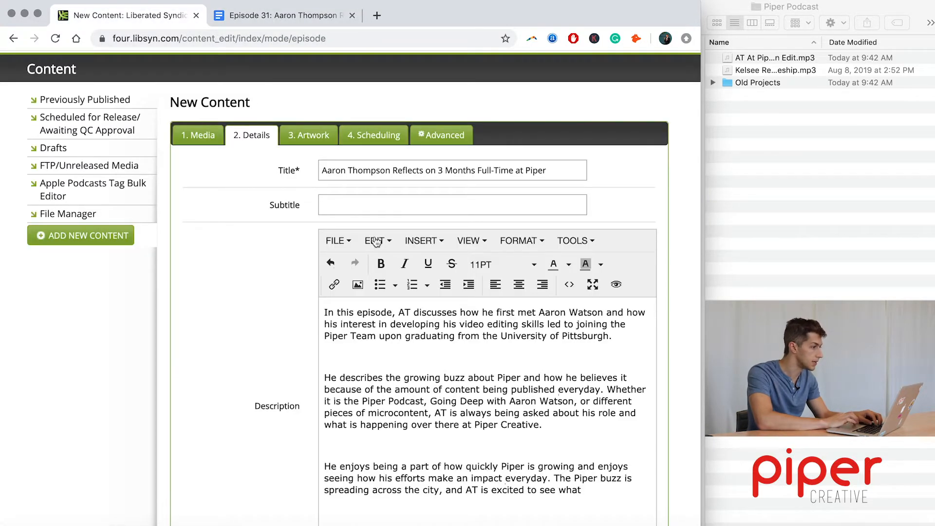
Copy the subtitle synopsis sentence from the Google Docs notes into the Libsyn episode's Subtitle.
left_click(253, 15)
scroll(279, 165, "up", 3)
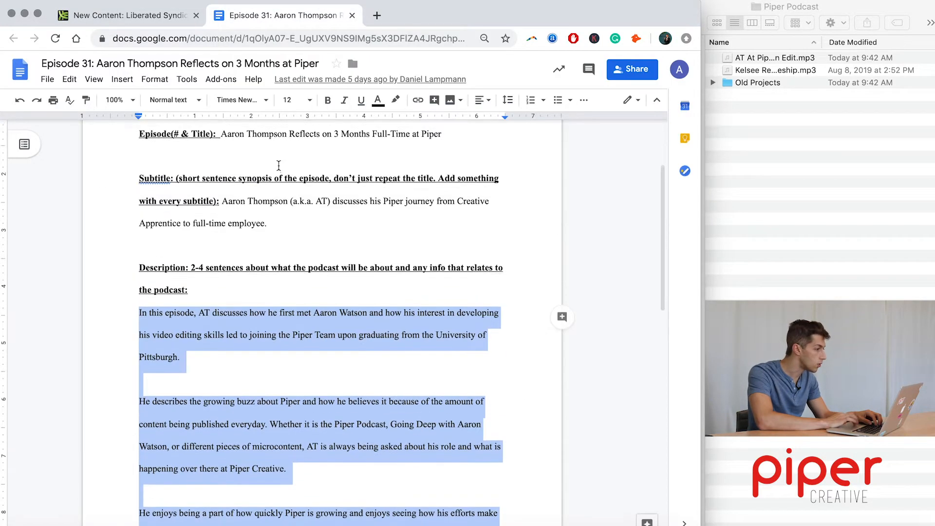
left_click_drag(222, 202, 268, 221)
key("shift+Right")
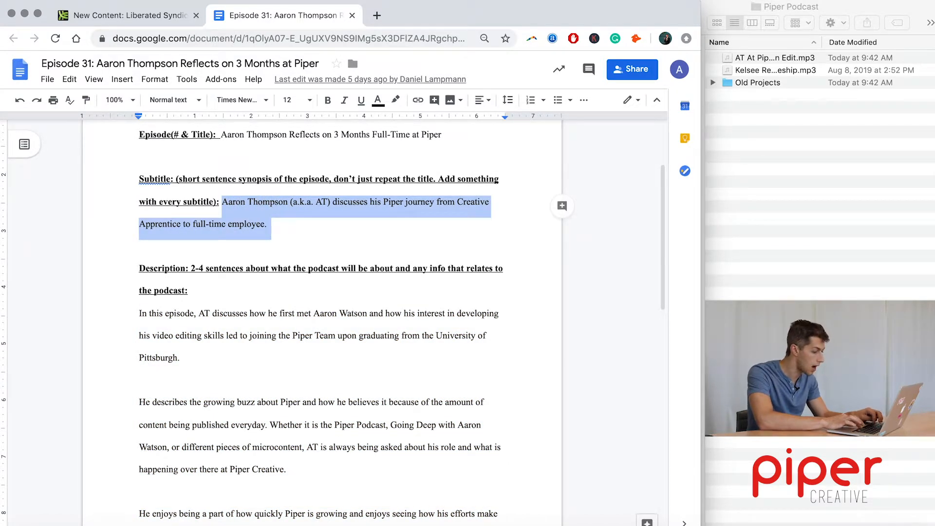
left_click(142, 15)
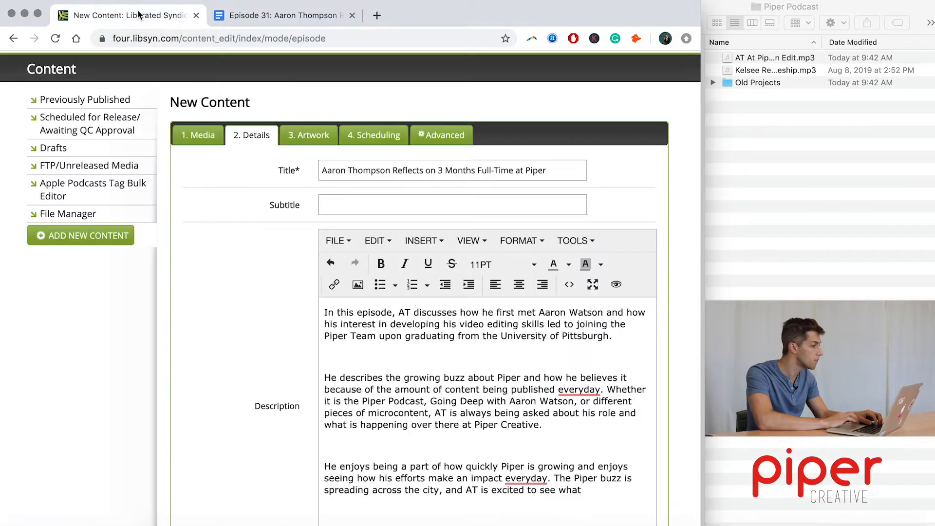
left_click(341, 208)
key("super+v")
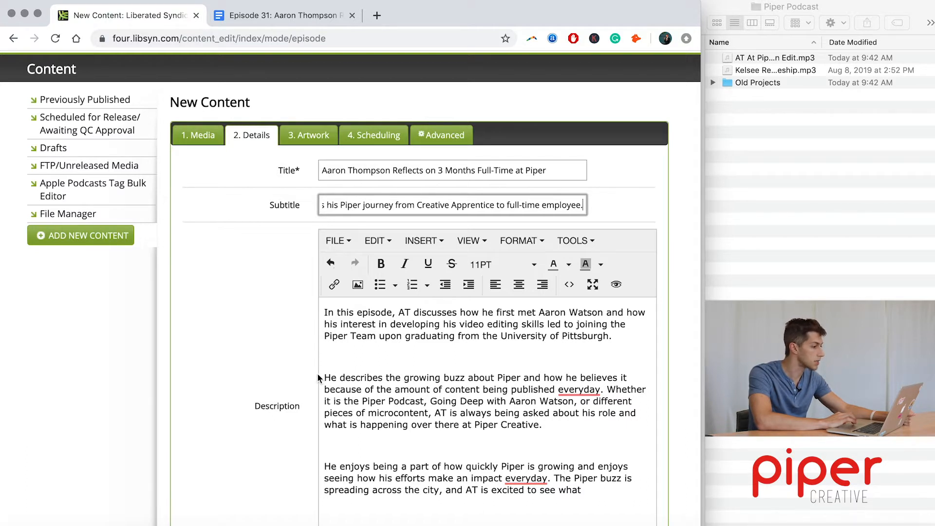
left_click(278, 363)
Review the remaining episode details: category, tags and keywords, permalink, comments and the Apple Podcasts Optimization fields.
scroll(278, 363, "down", 1)
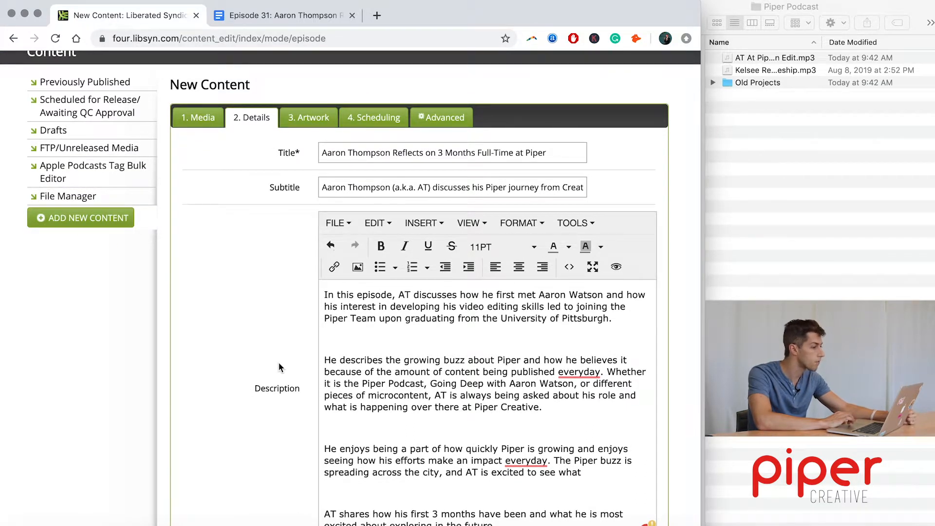
scroll(279, 361, "down", 4)
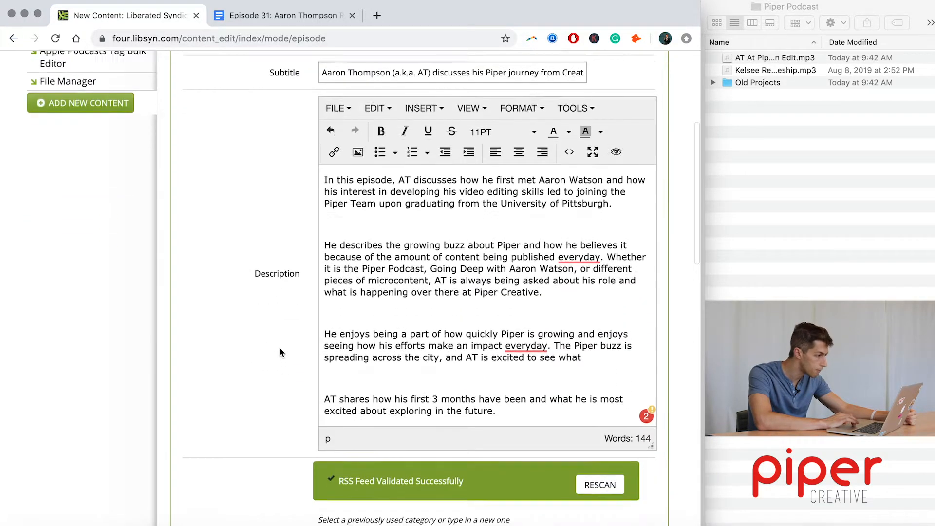
scroll(280, 352, "down", 10)
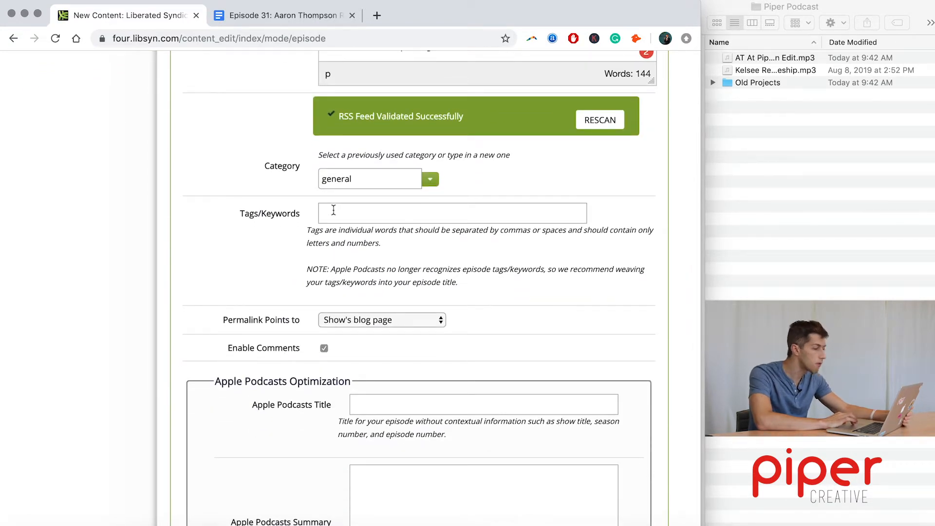
left_click_drag(304, 231, 391, 245)
scroll(389, 245, "down", 1)
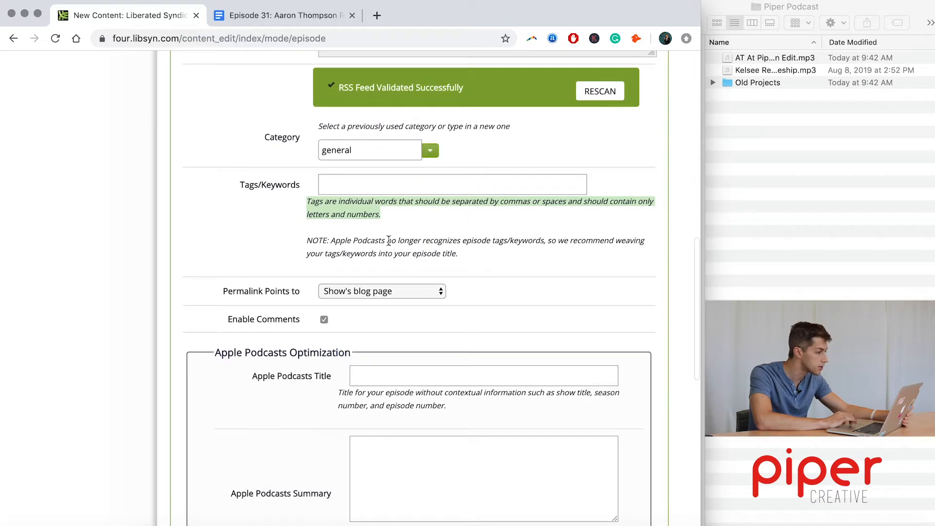
scroll(388, 241, "down", 3)
scroll(389, 240, "down", 1)
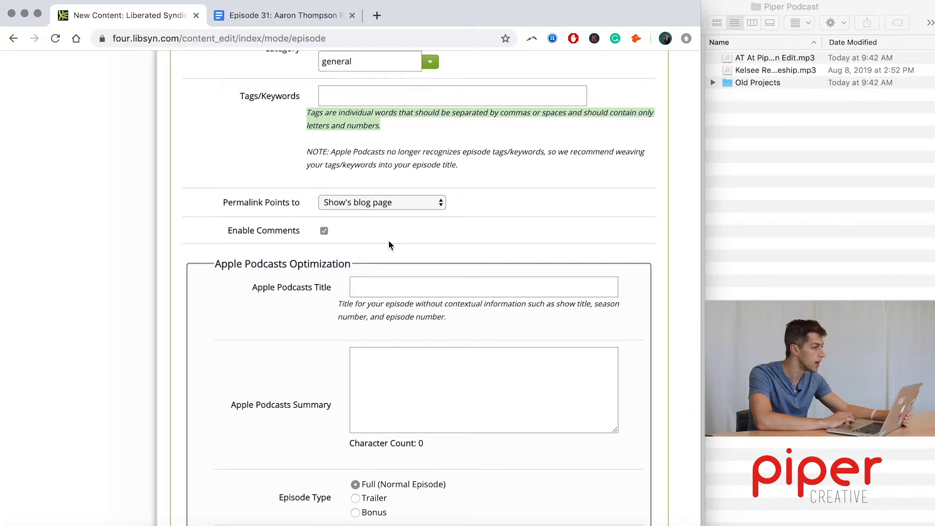
scroll(388, 243, "down", 7)
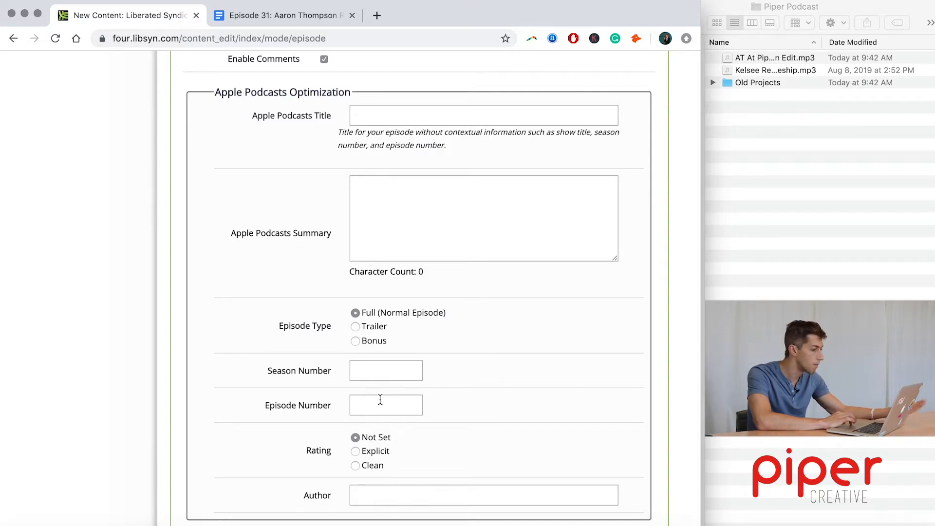
scroll(154, 346, "down", 5)
scroll(155, 348, "up", 15)
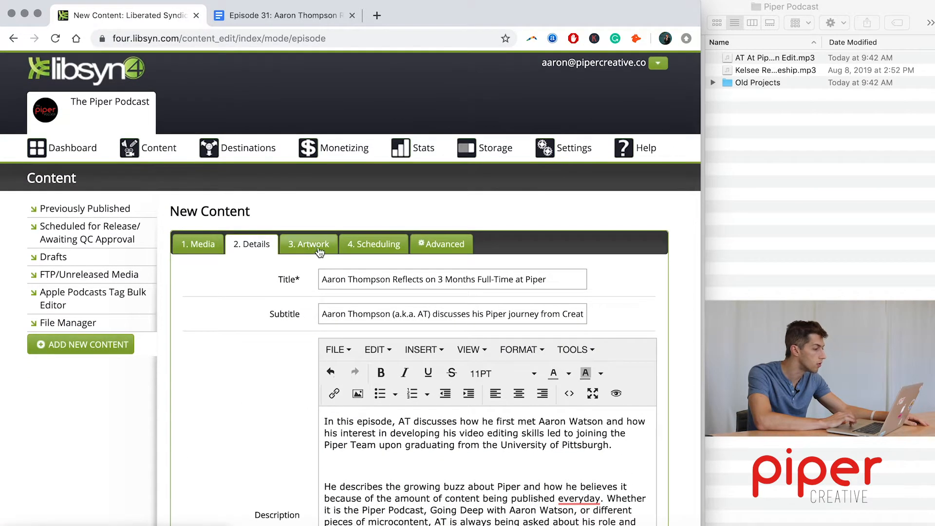
Schedule the episode with a basic release using a new release date of 2019-09-16 at 01:00 AM.
left_click(379, 243)
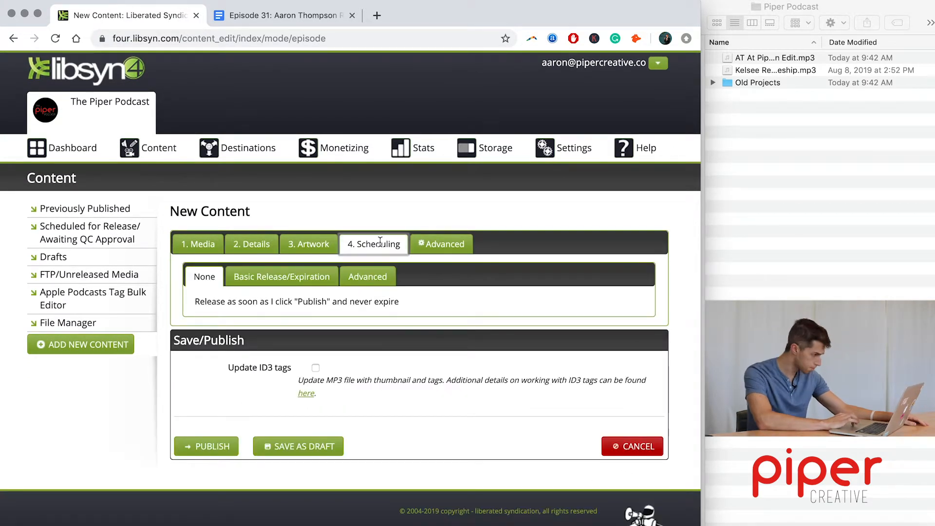
left_click(290, 279)
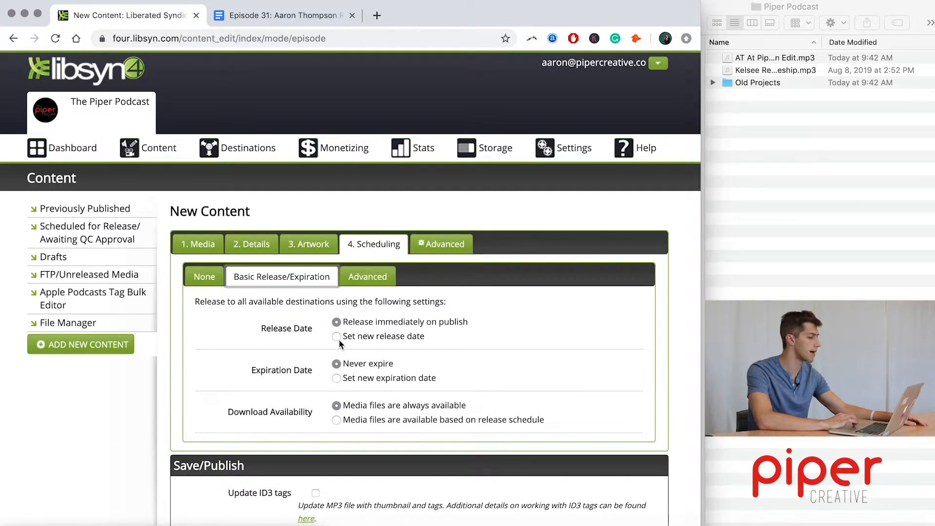
left_click(353, 323)
left_click_drag(353, 324, 471, 322)
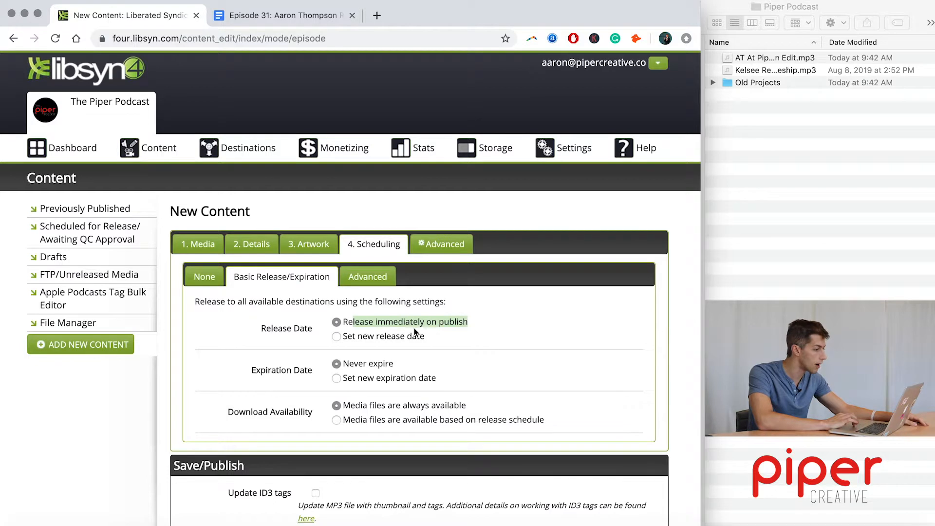
left_click(390, 336)
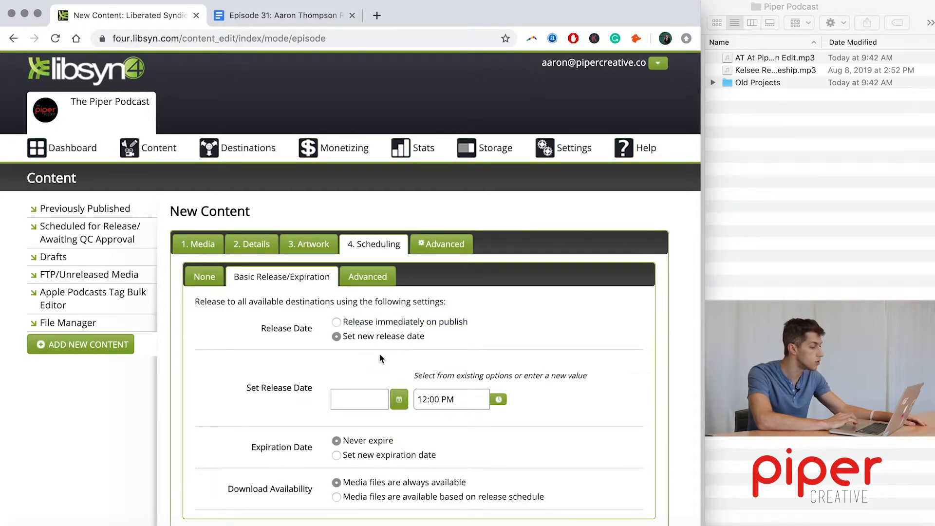
left_click(397, 396)
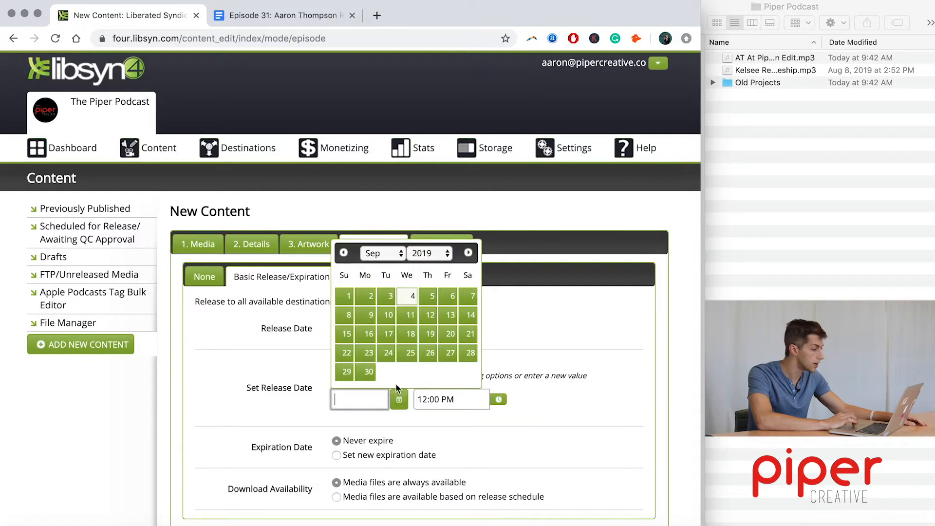
left_click(369, 335)
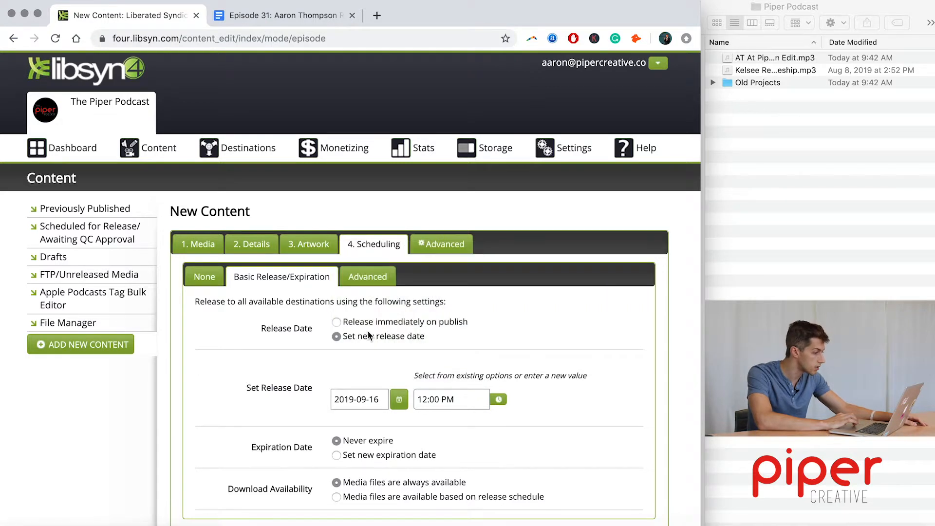
left_click(499, 402)
left_click(454, 452)
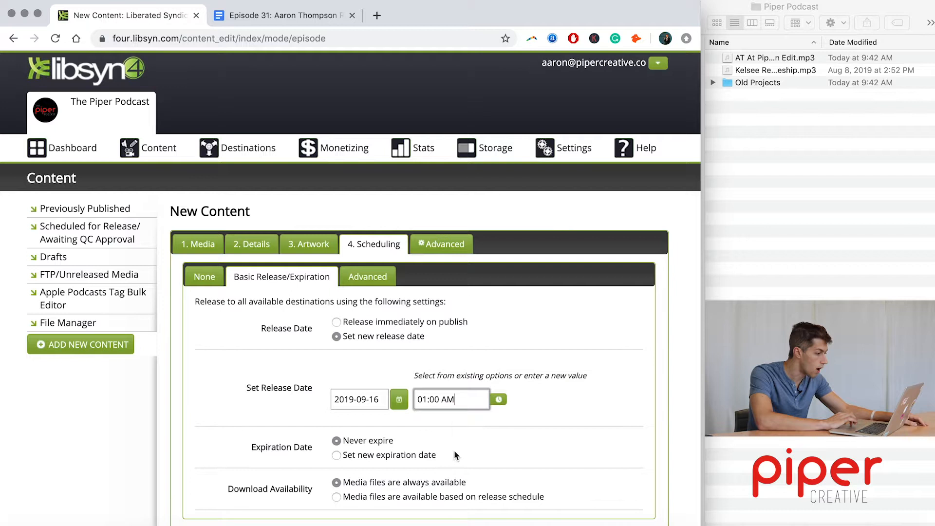
scroll(468, 452, "down", 5)
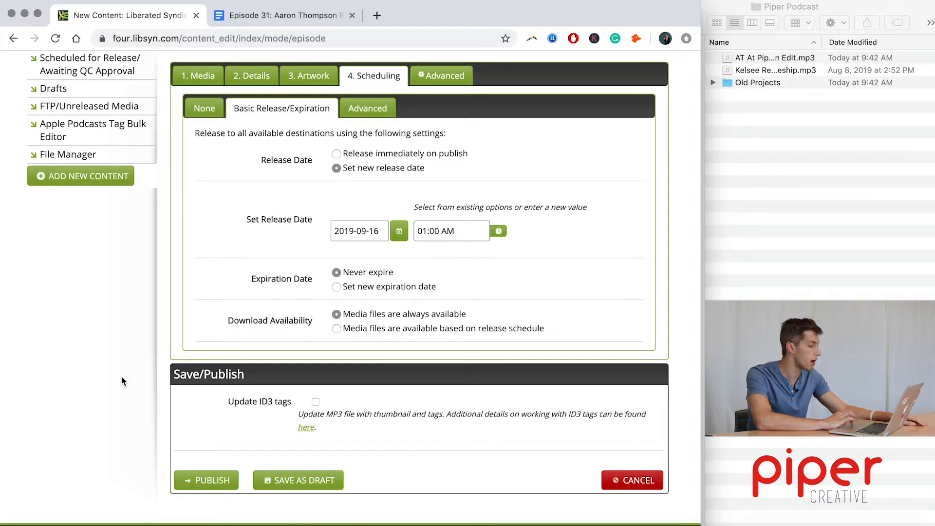
Check the episode's Thumbnail and Widescreen Image artwork options, return to the release schedule and publish the episode.
left_click(303, 74)
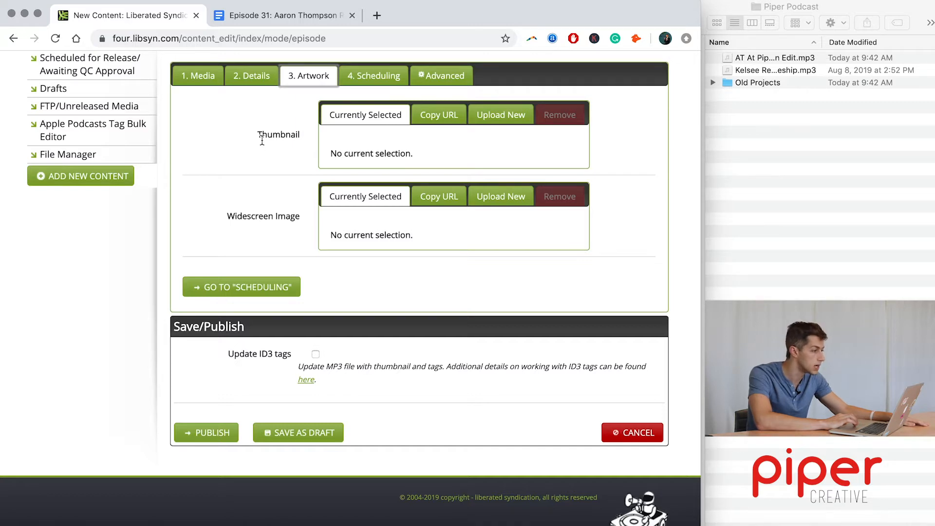
left_click_drag(227, 214, 261, 218)
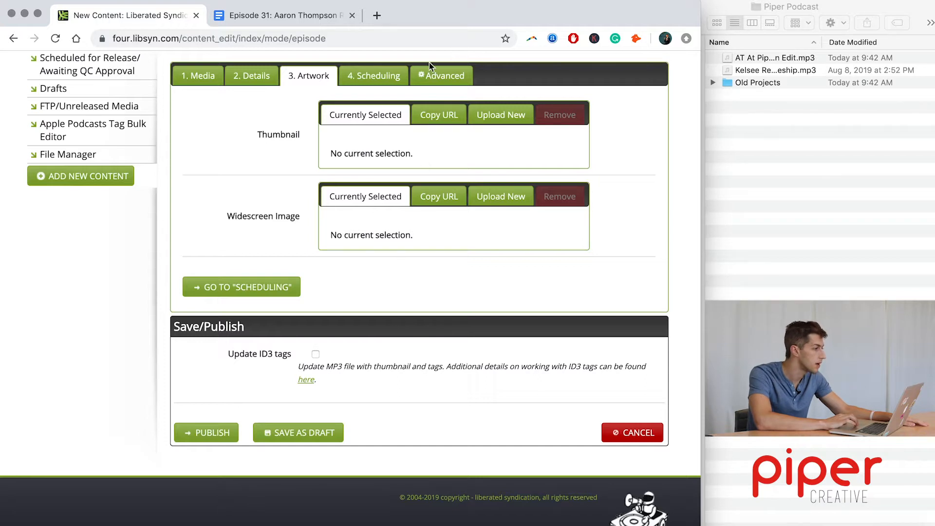
left_click(372, 75)
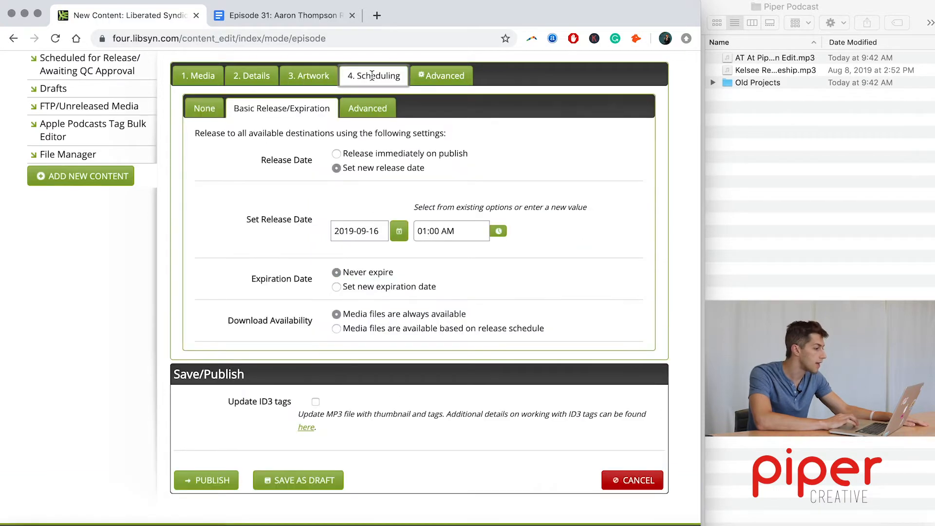
left_click(205, 481)
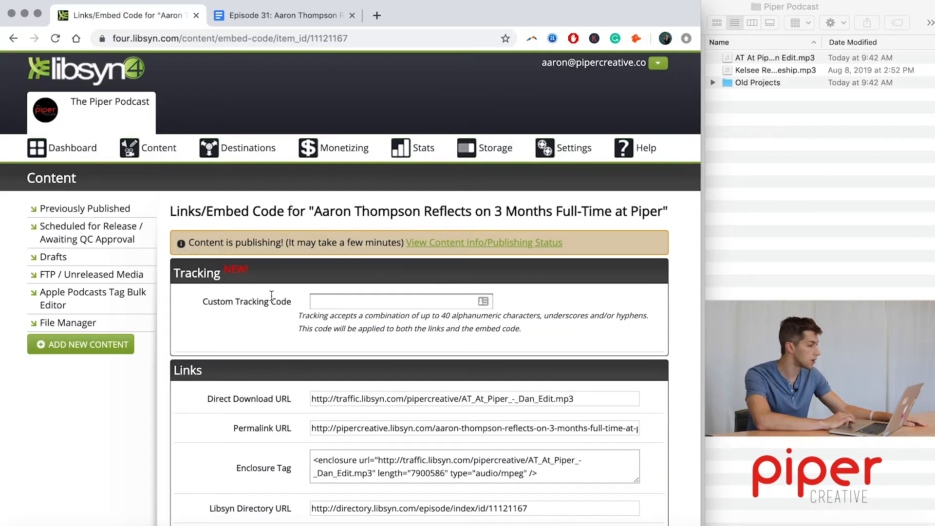
Open the list of content scheduled for future release and check the new episode's publish date and time.
scroll(271, 295, "down", 2)
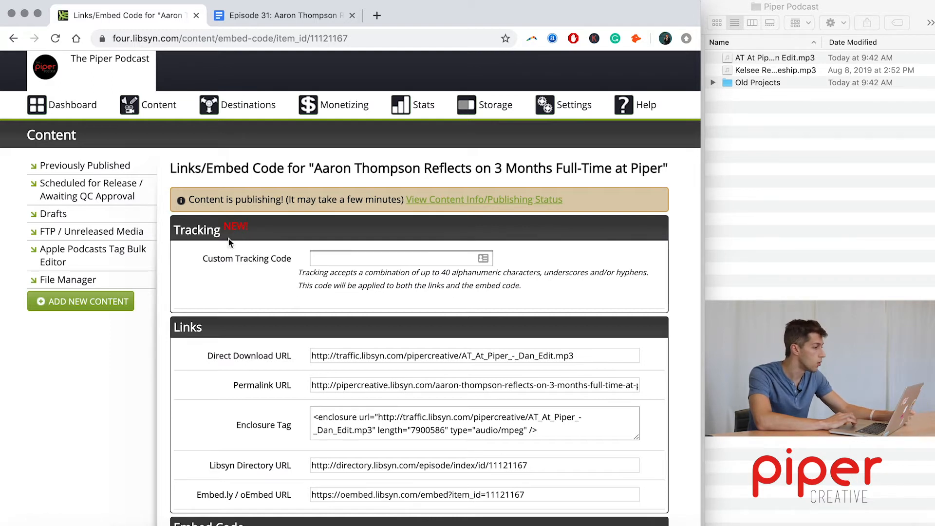
left_click(74, 188)
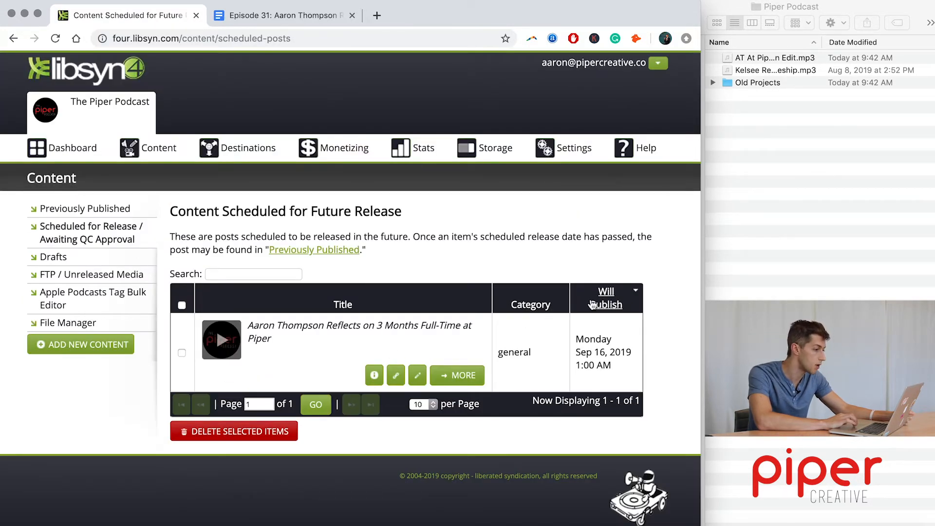
left_click_drag(576, 340, 619, 370)
left_click(620, 370)
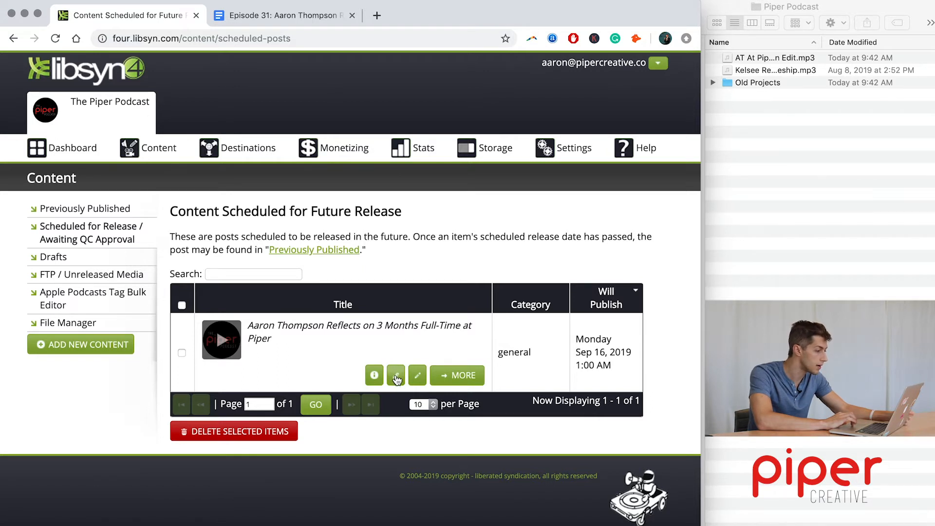
Preview the scheduled episode's embed player and code with the Custom player theme, and close the links and embed code window.
left_click(396, 376)
scroll(388, 344, "down", 5)
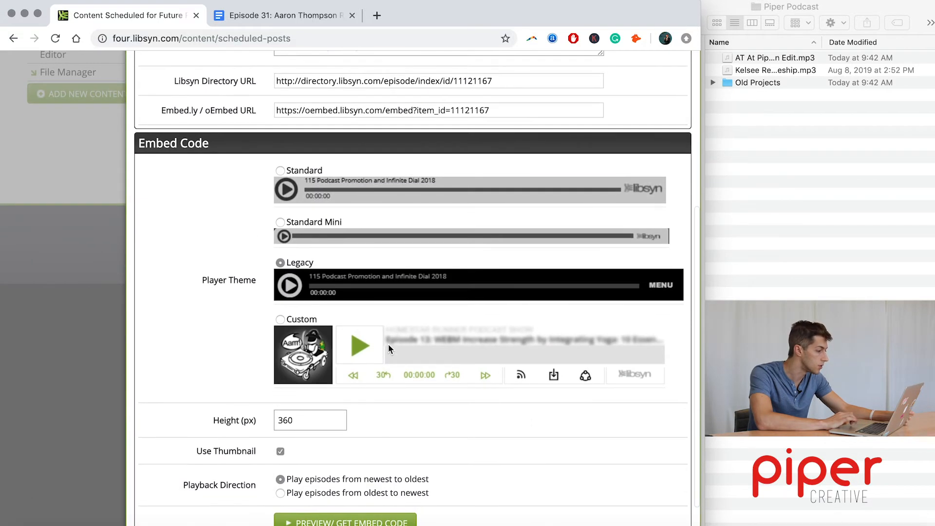
scroll(388, 344, "down", 2)
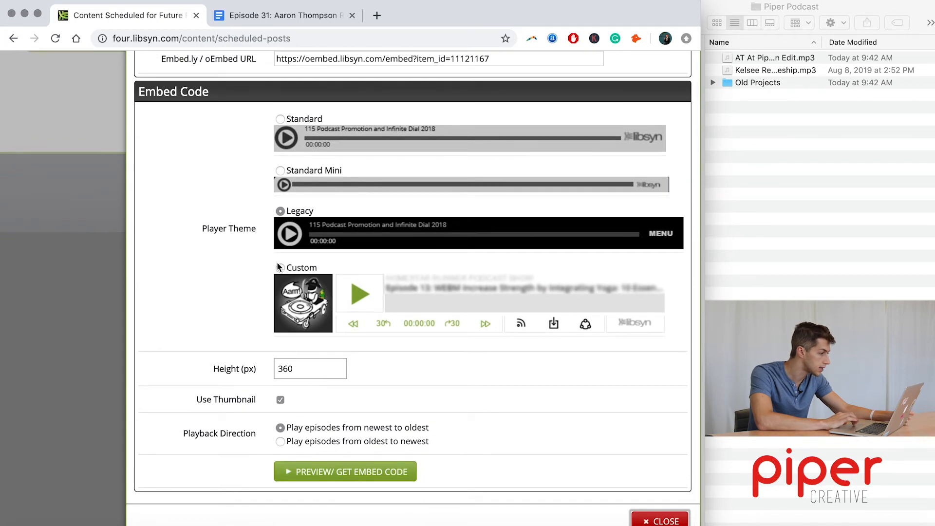
left_click(280, 268)
scroll(337, 488, "down", 3)
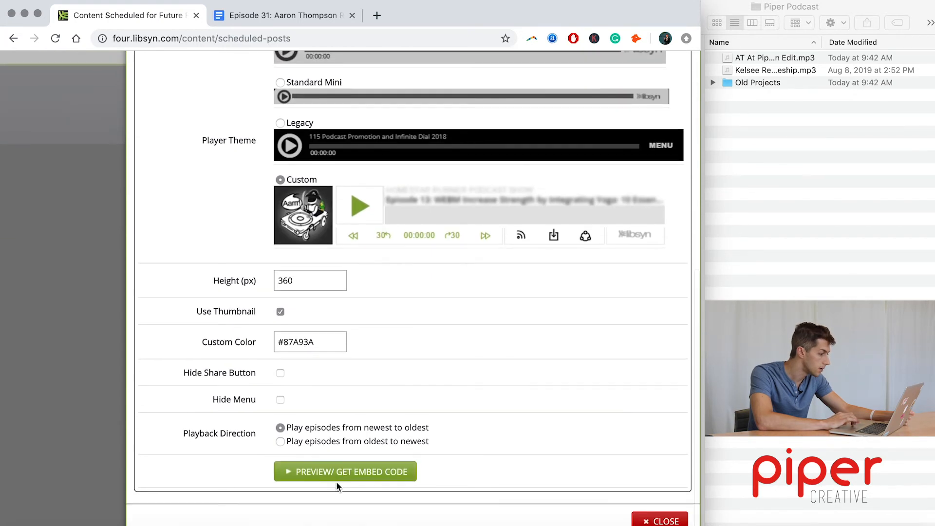
left_click(337, 479)
left_click(279, 446)
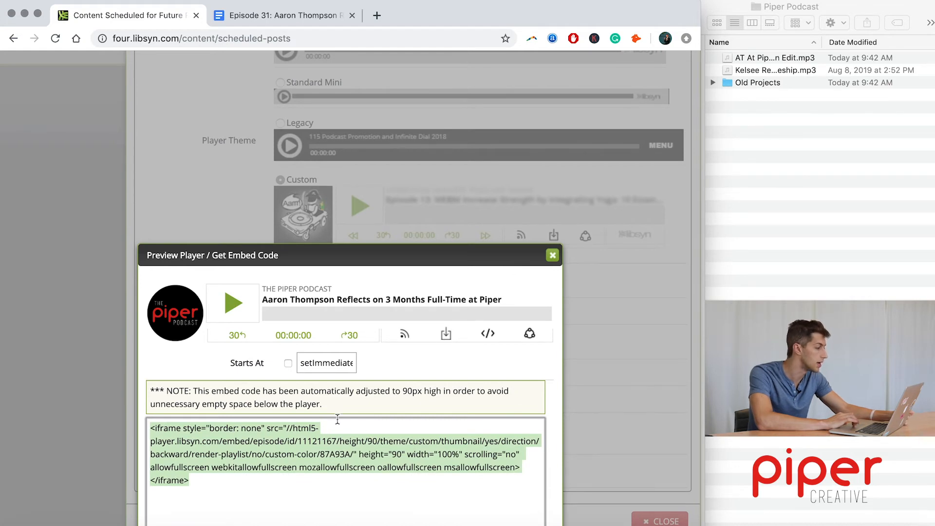
left_click(552, 256)
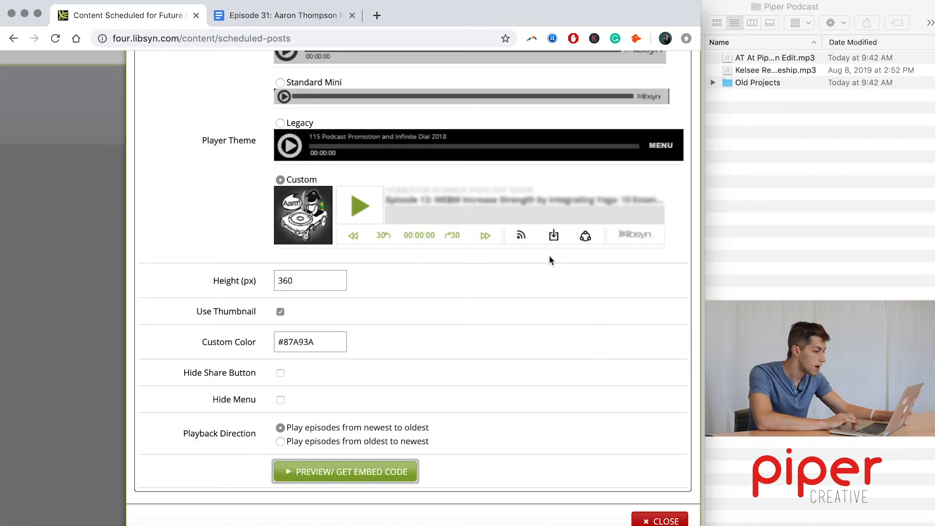
left_click(651, 517)
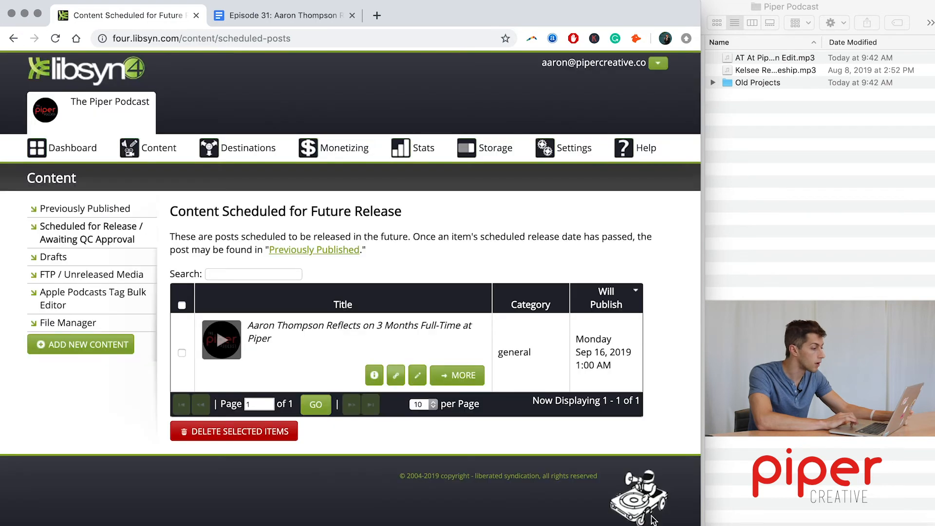